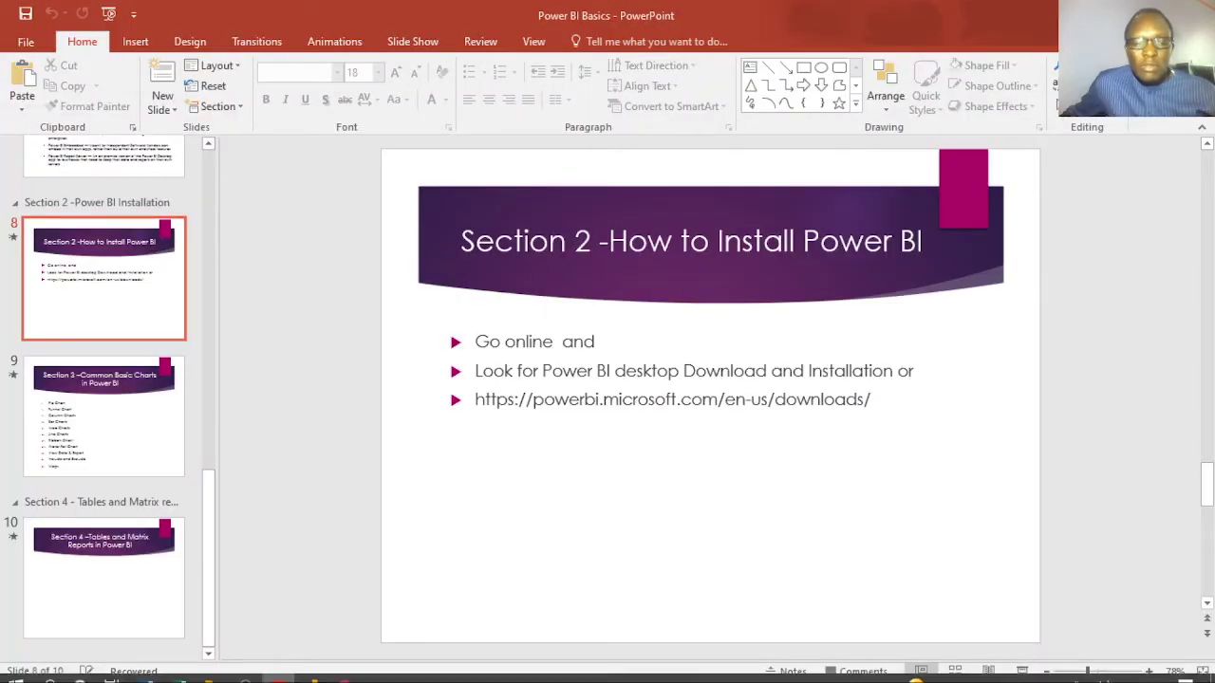
{"action": "left_click", "coordinate": [344, 670]}
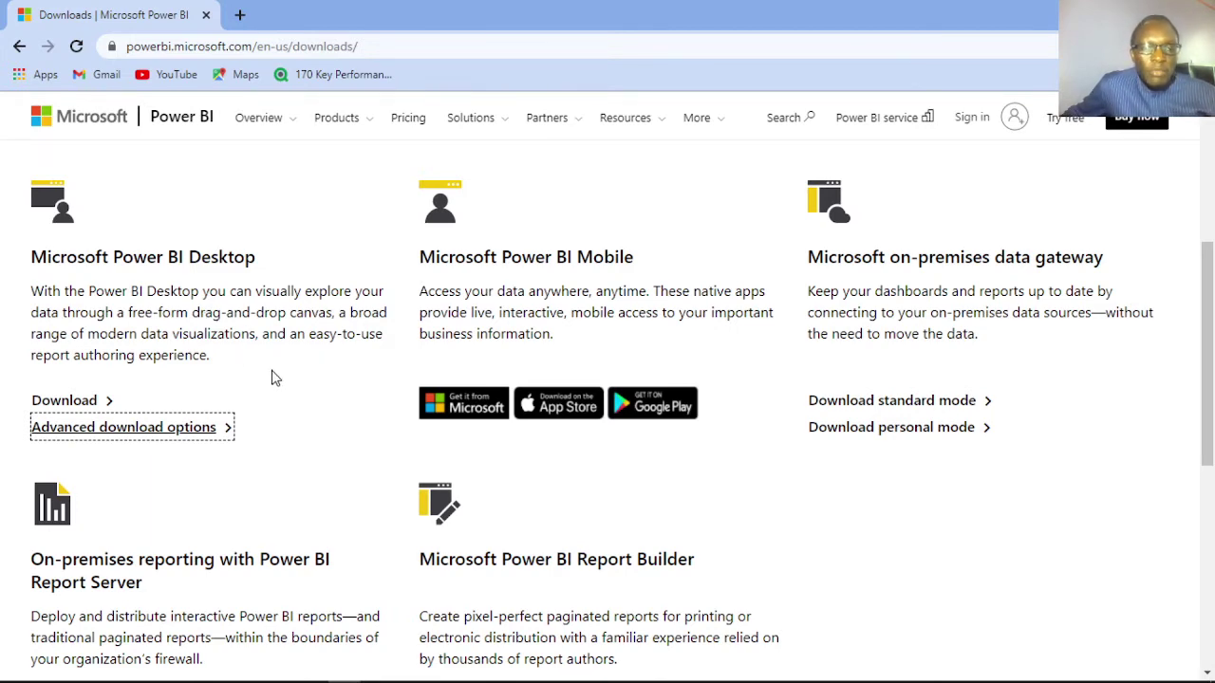
{"action": "scroll", "coordinate": [275, 375], "scroll_direction": "down", "scroll_amount": 2}
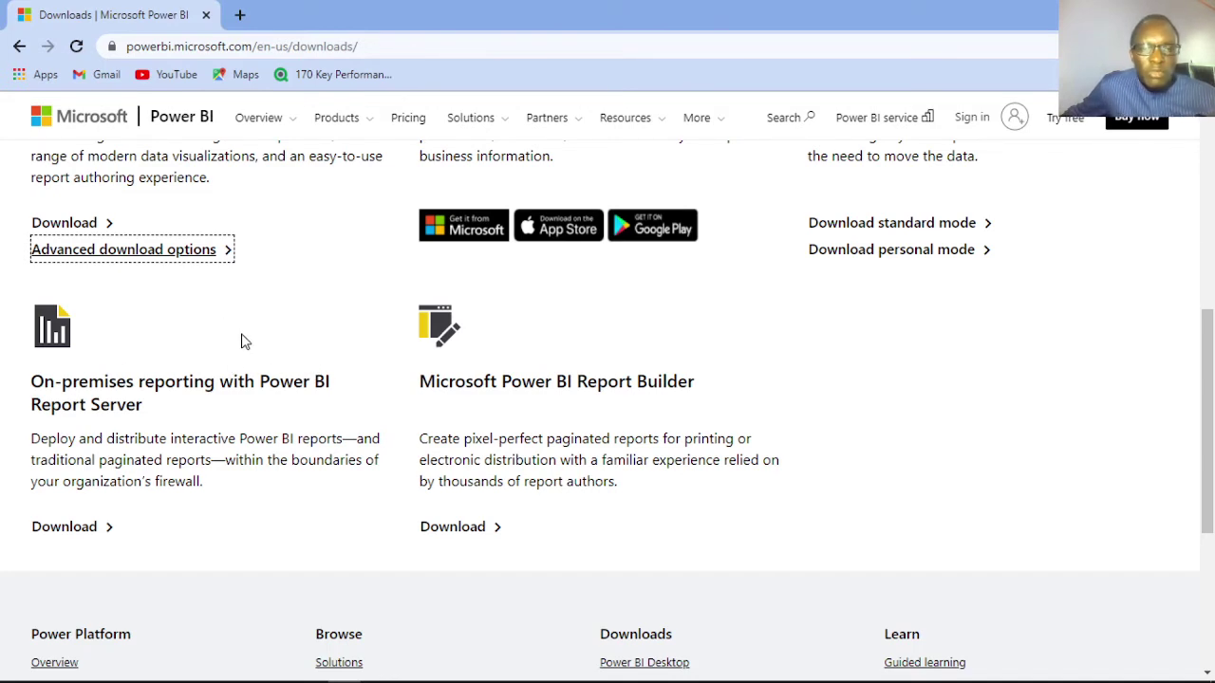
{"action": "scroll", "coordinate": [242, 342], "scroll_direction": "up", "scroll_amount": 3}
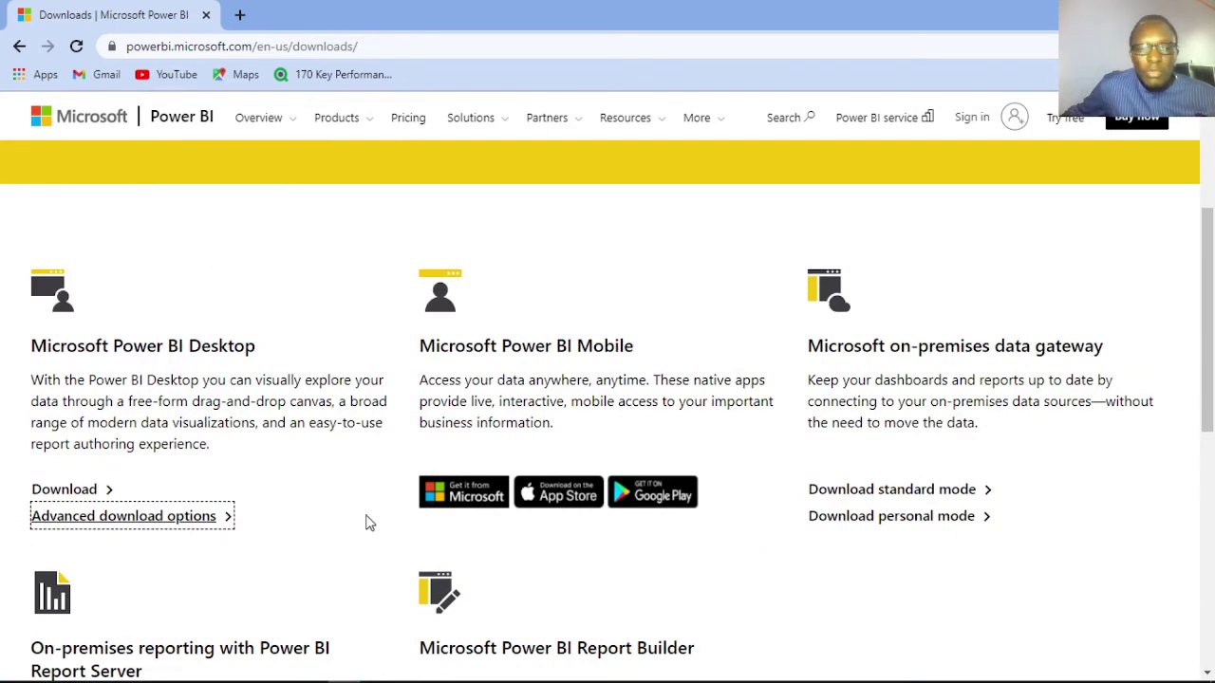
{"action": "scroll", "coordinate": [371, 488], "scroll_direction": "down", "scroll_amount": 1}
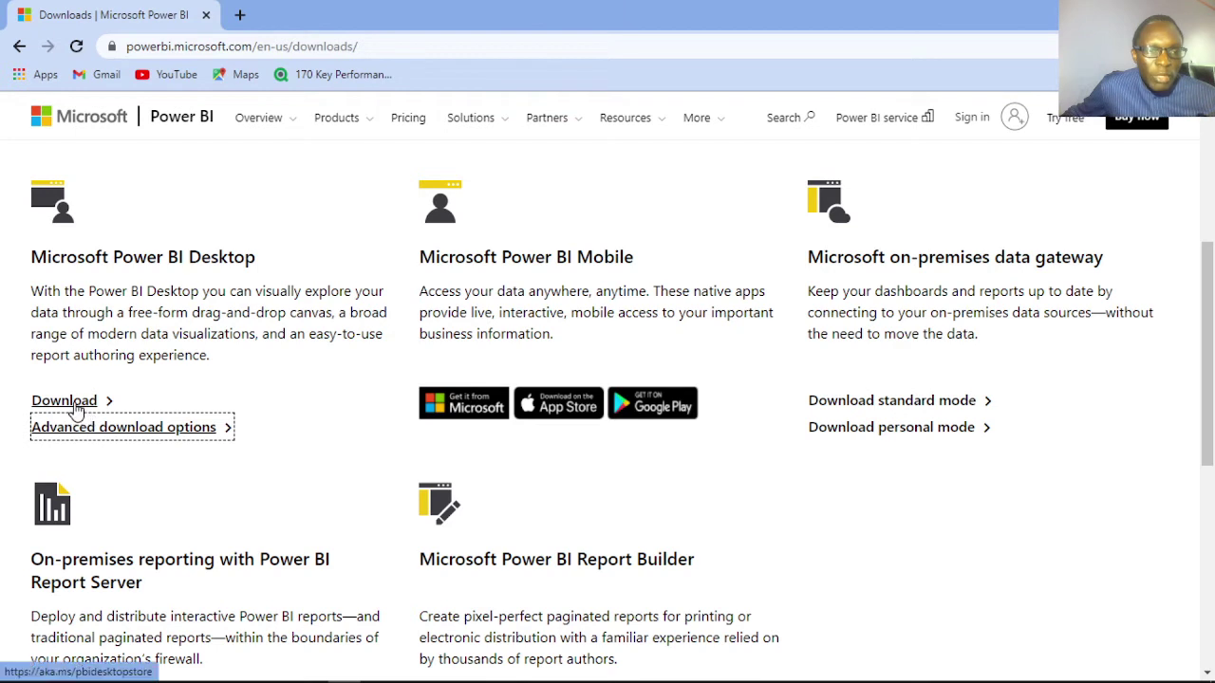
{"action": "left_click", "coordinate": [76, 402]}
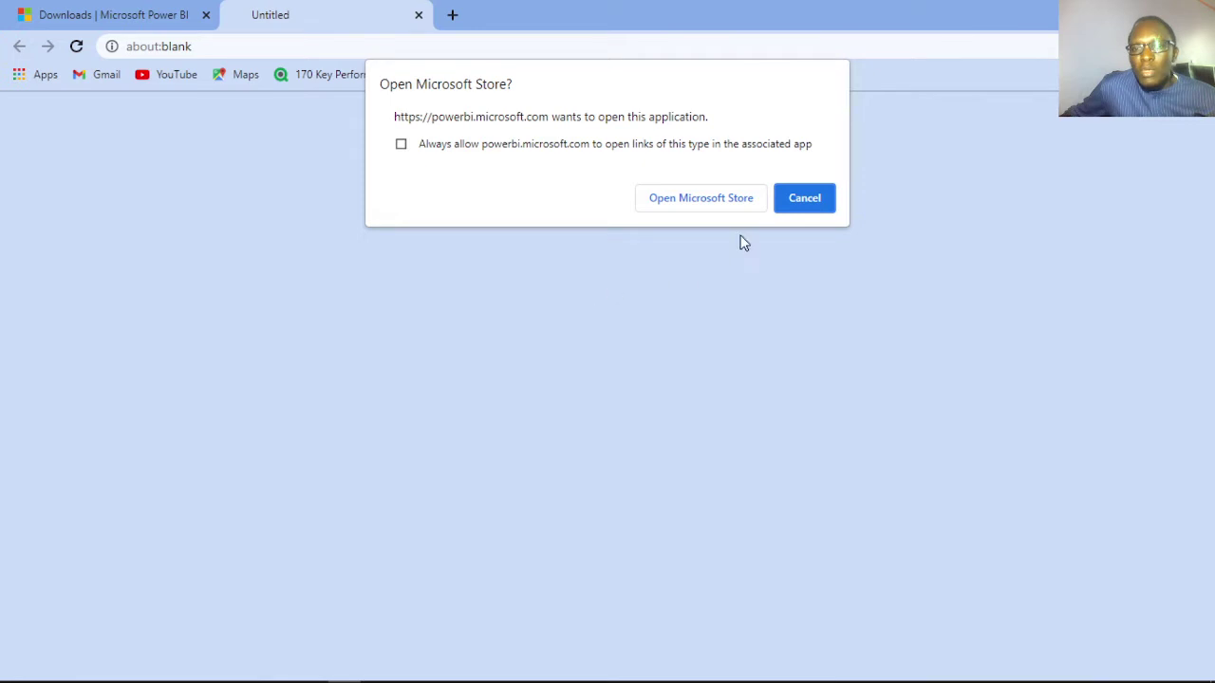
{"action": "left_click", "coordinate": [716, 205]}
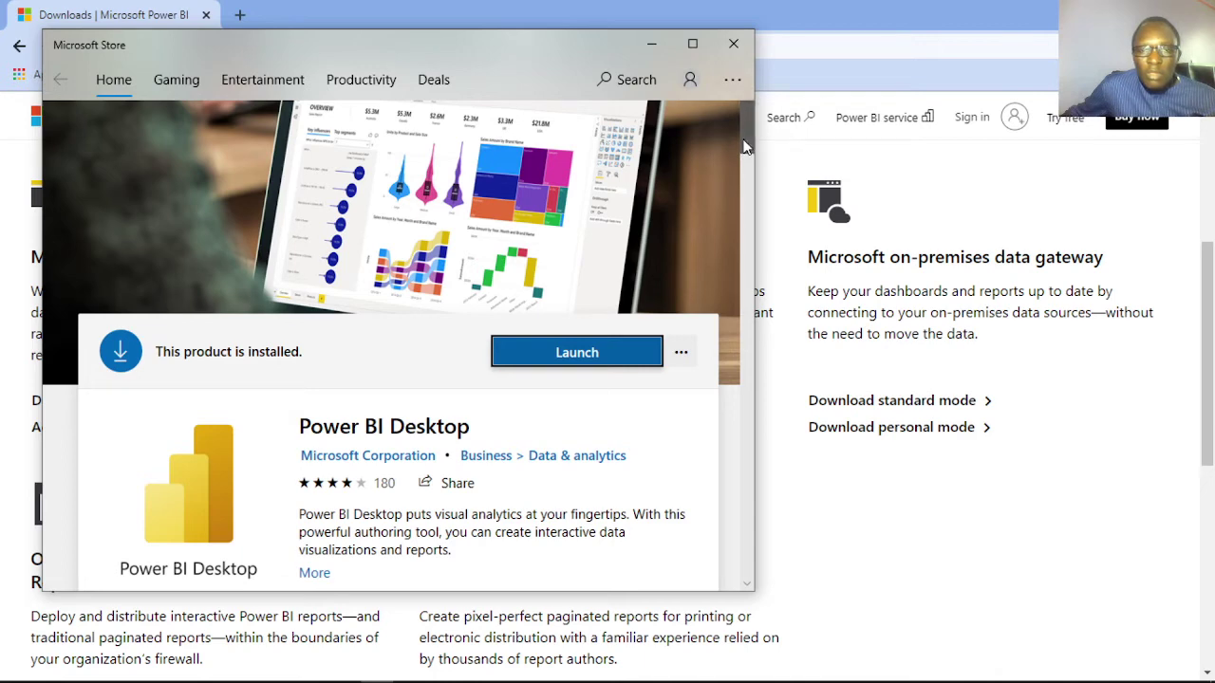
{"action": "left_click_drag", "start_coordinate": [744, 147], "coordinate": [743, 185]}
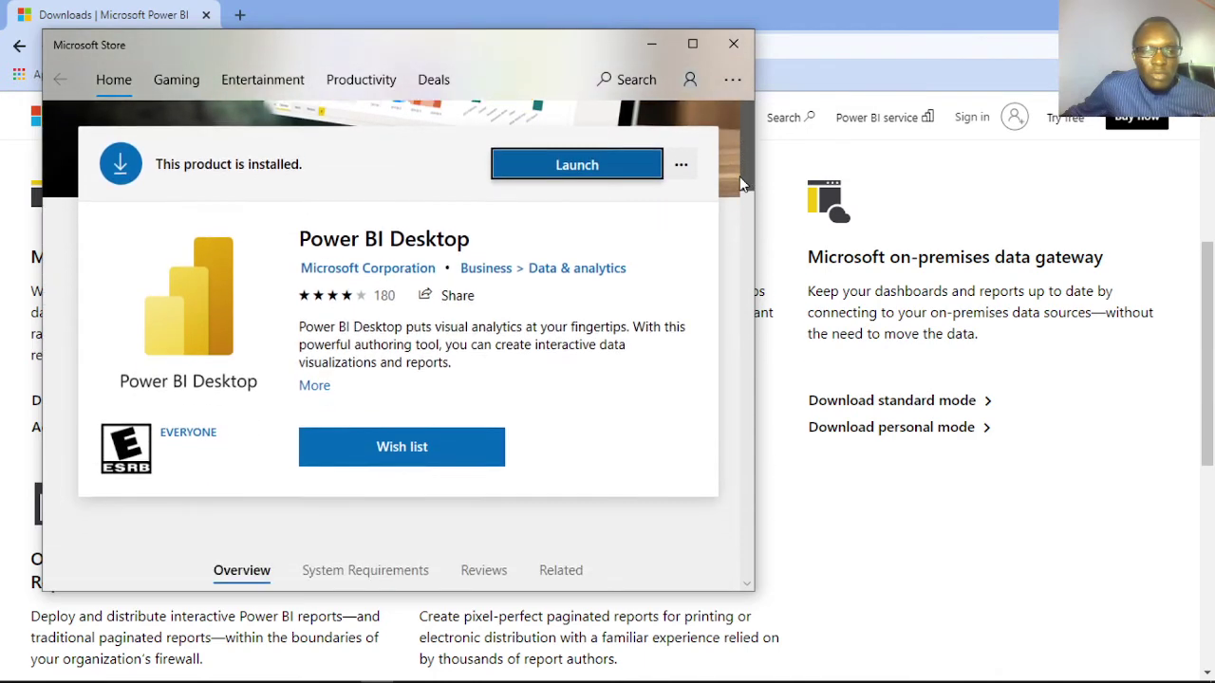
{"action": "left_click_drag", "start_coordinate": [747, 187], "coordinate": [738, 142]}
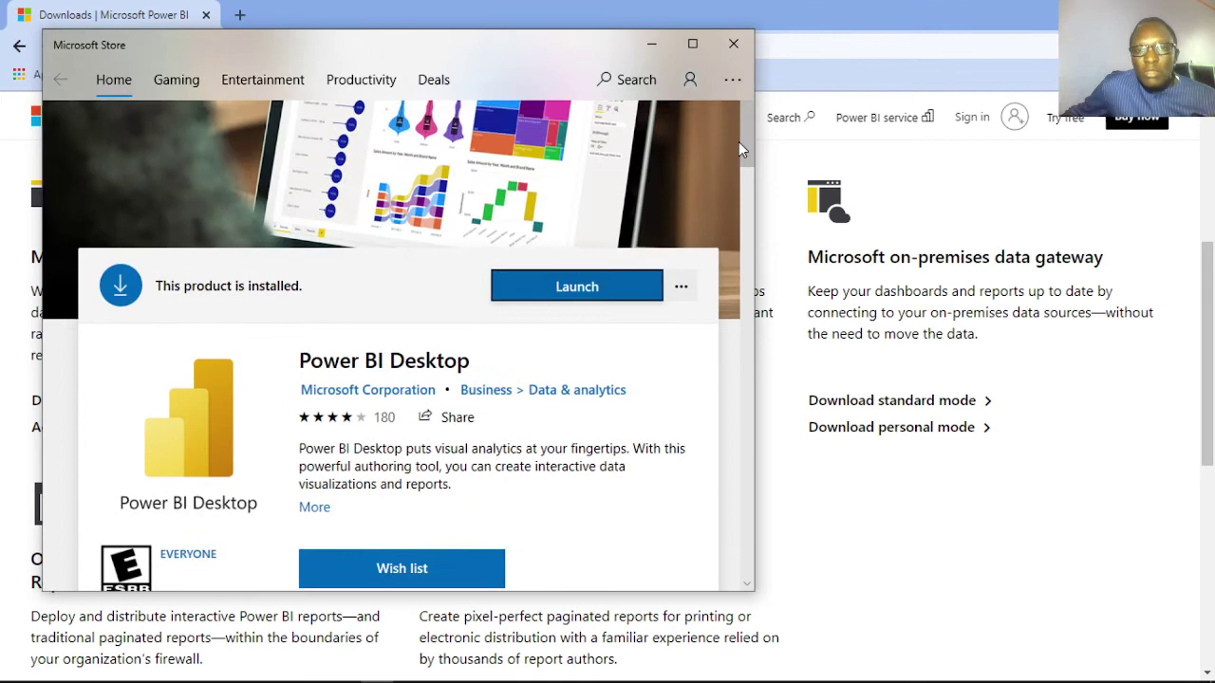
{"action": "left_click", "coordinate": [733, 42]}
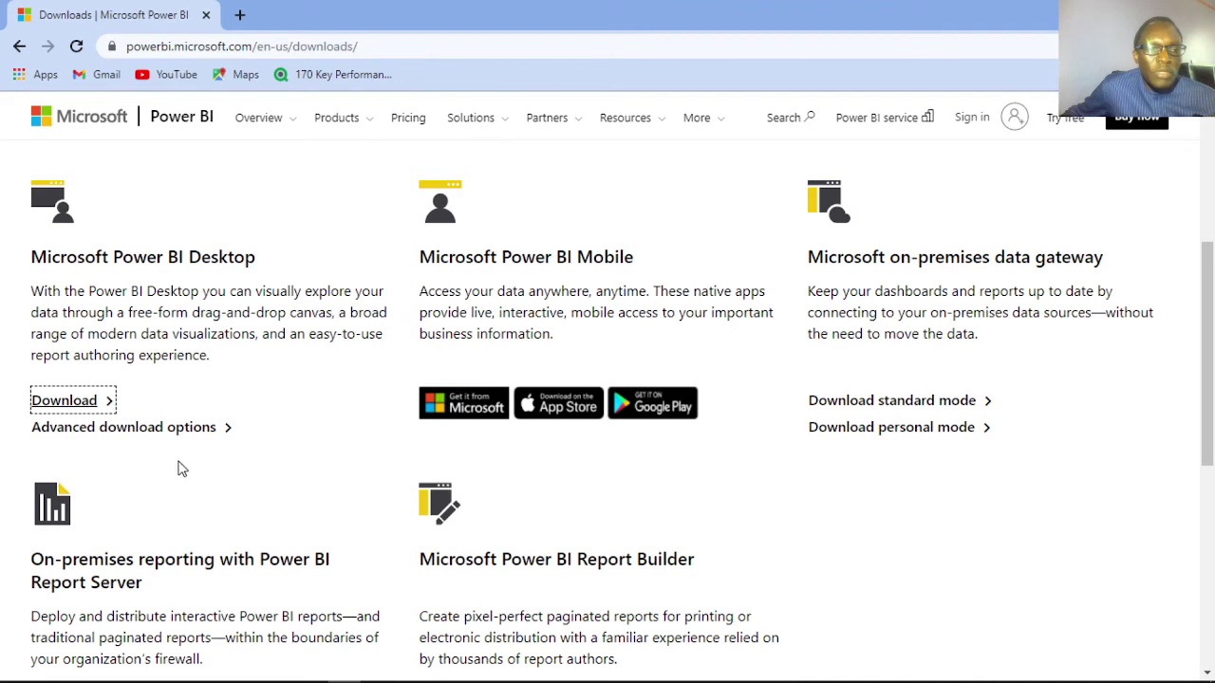
Open Power BI Desktop's advanced download options in a new tab and scroll down to its Download section.
{"action": "left_click", "coordinate": [133, 429]}
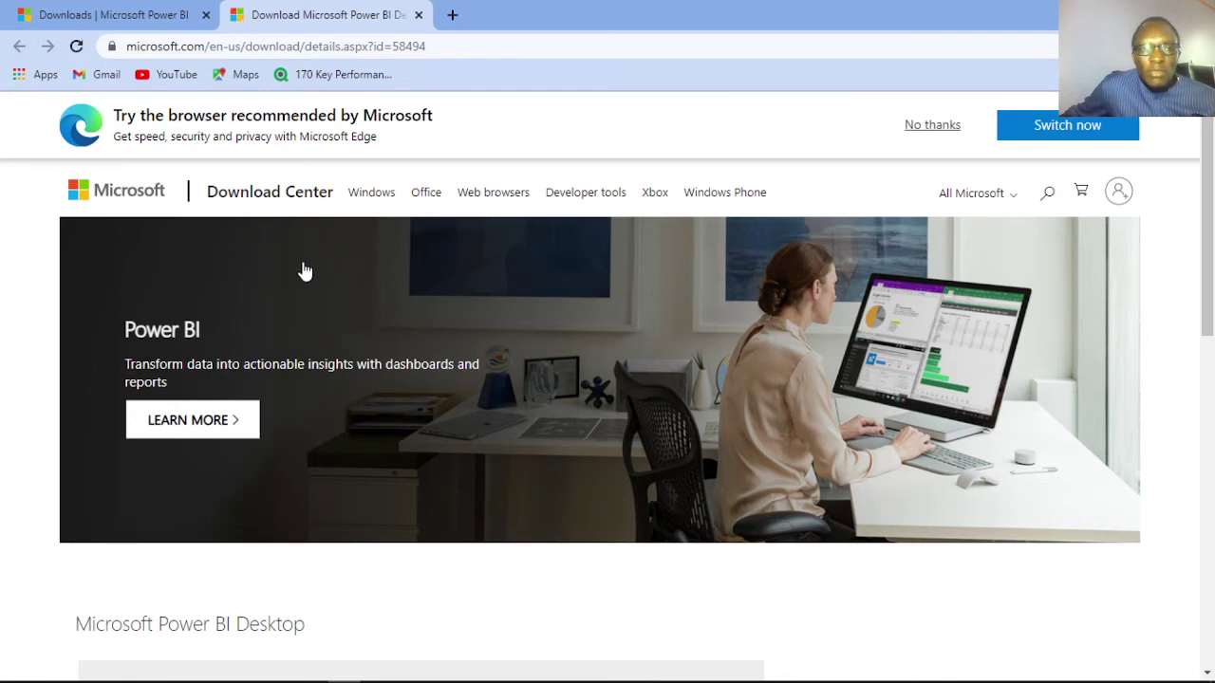
{"action": "scroll", "coordinate": [304, 272], "scroll_direction": "down", "scroll_amount": 2}
{"action": "scroll", "coordinate": [304, 271], "scroll_direction": "down", "scroll_amount": 1}
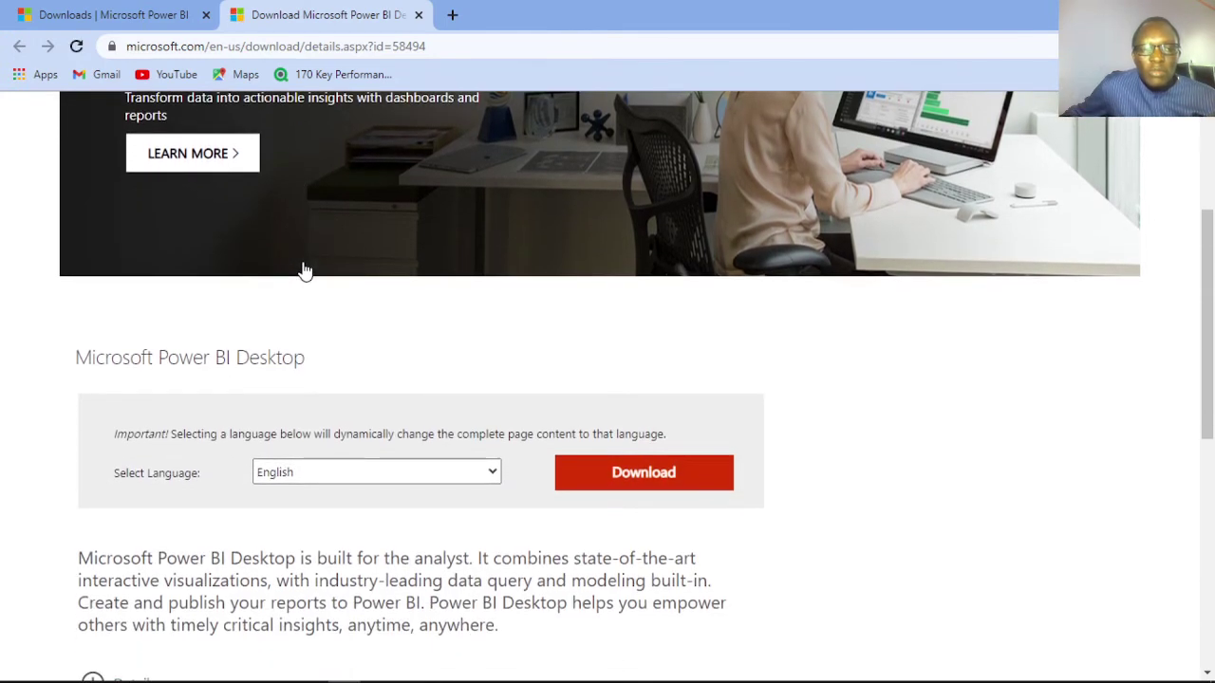
{"action": "scroll", "coordinate": [303, 271], "scroll_direction": "down", "scroll_amount": 1}
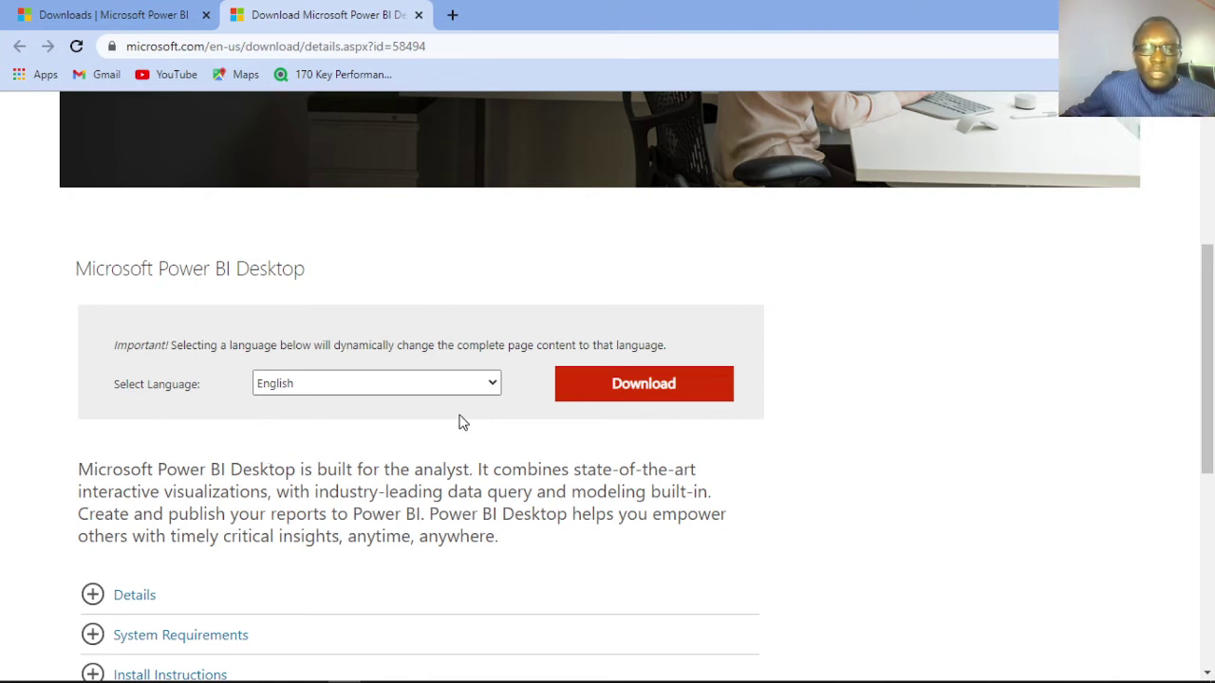
{"action": "left_click", "coordinate": [493, 387]}
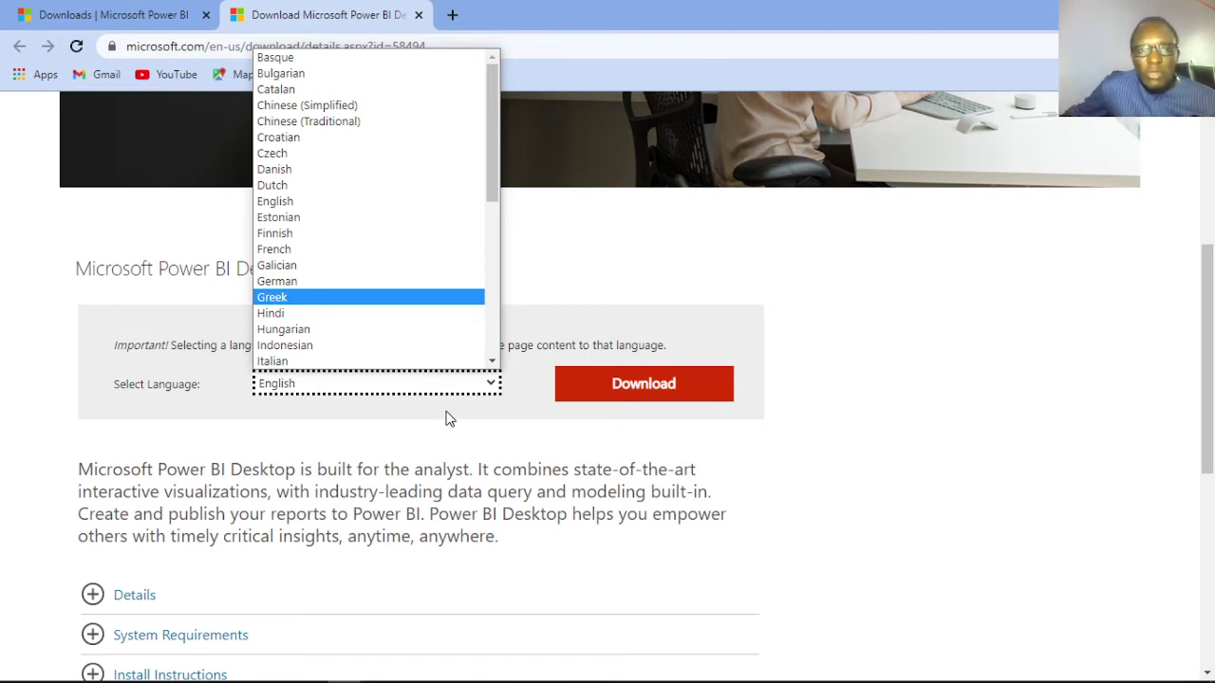
{"action": "scroll", "coordinate": [331, 331], "scroll_direction": "down", "scroll_amount": 1}
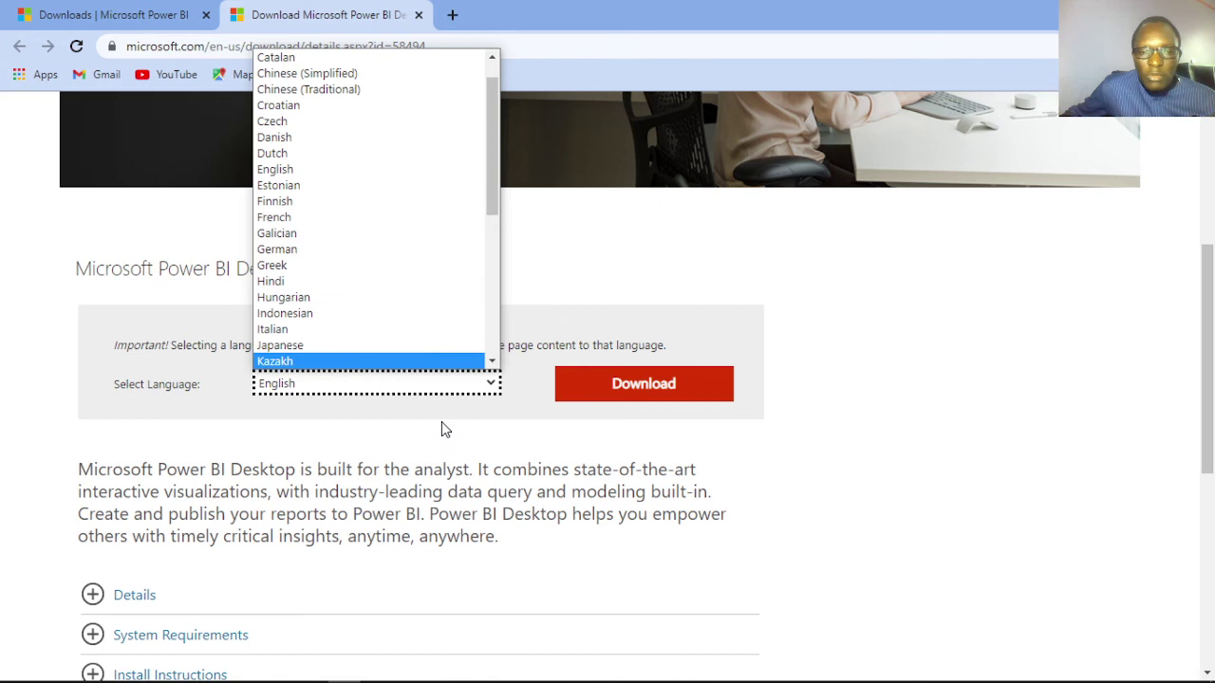
{"action": "left_click", "coordinate": [465, 422]}
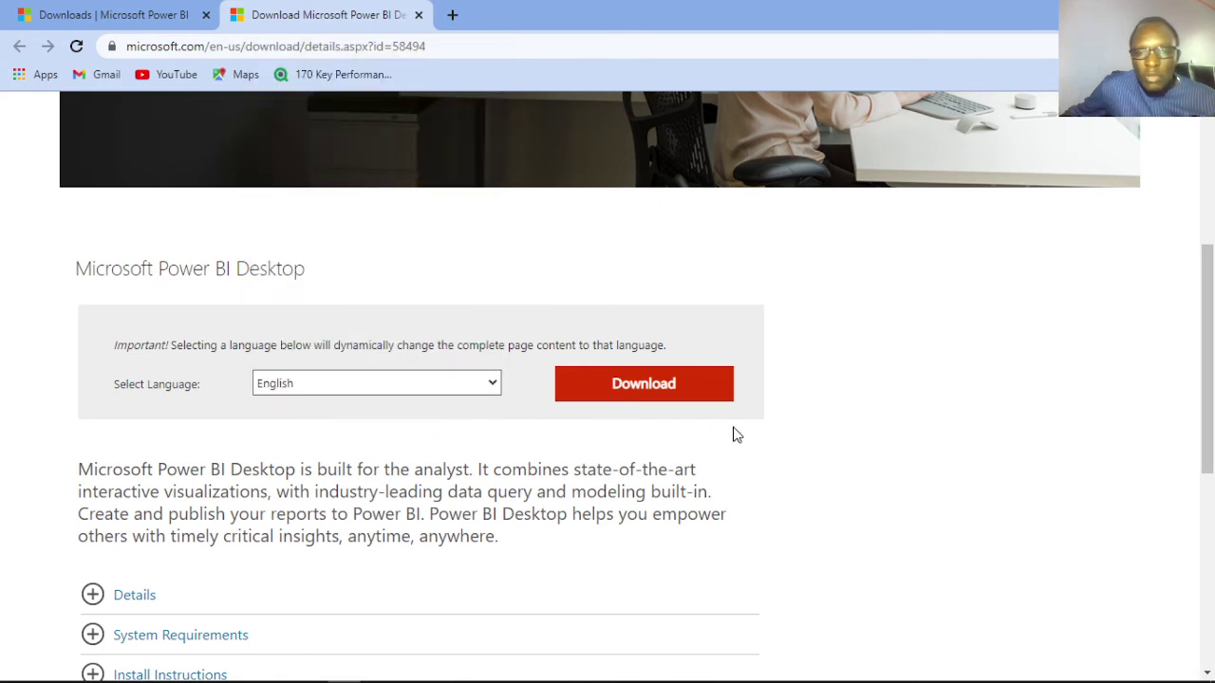
{"action": "scroll", "coordinate": [168, 426], "scroll_direction": "down", "scroll_amount": 2}
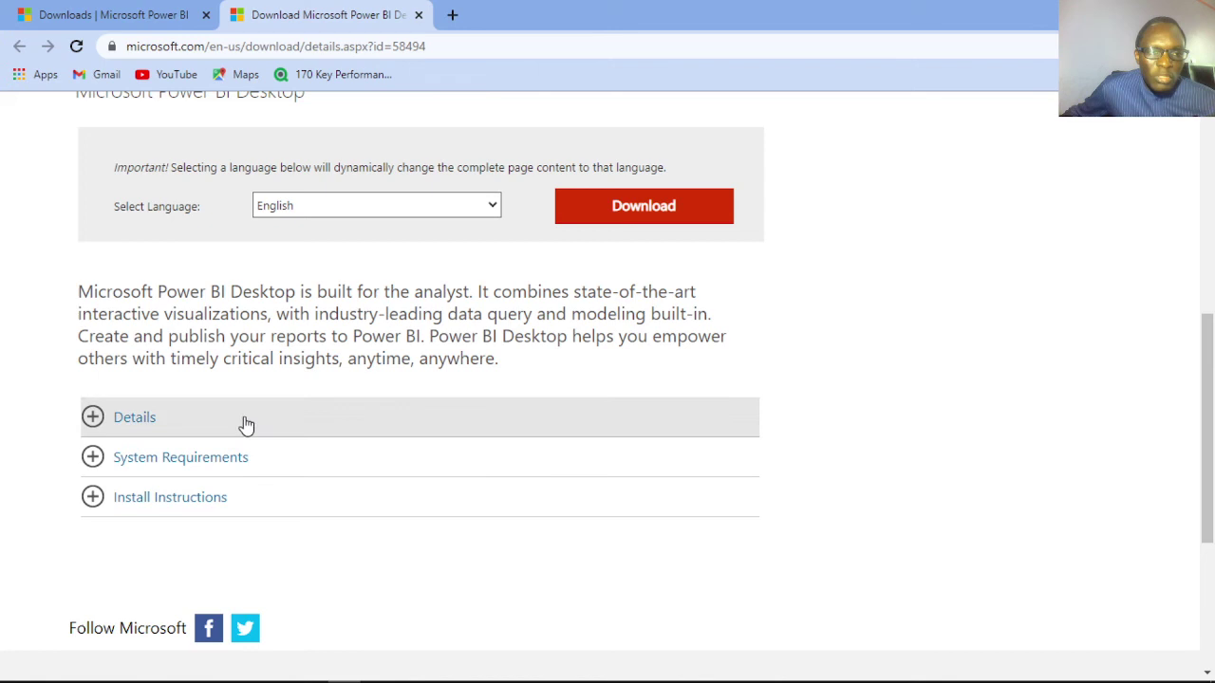
Expand the Details section and scroll through its file version listing.
{"action": "left_click", "coordinate": [95, 423]}
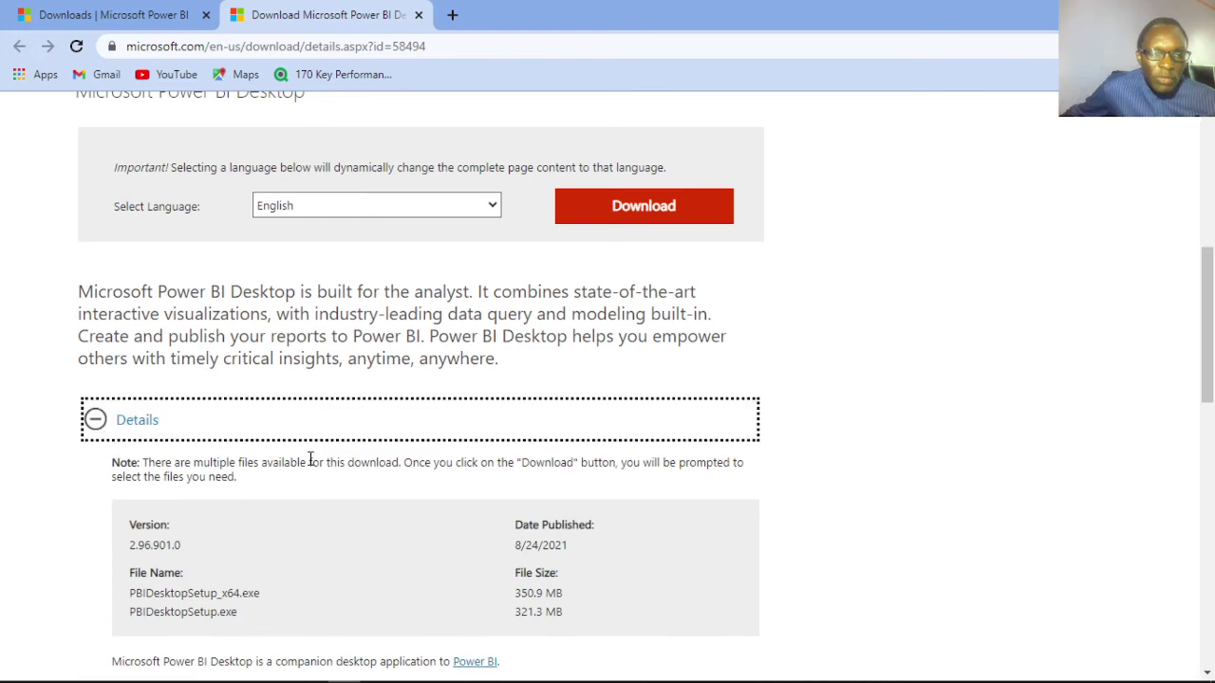
{"action": "scroll", "coordinate": [314, 513], "scroll_direction": "down", "scroll_amount": 3}
{"action": "scroll", "coordinate": [316, 503], "scroll_direction": "down", "scroll_amount": 1}
{"action": "scroll", "coordinate": [320, 494], "scroll_direction": "down", "scroll_amount": 1}
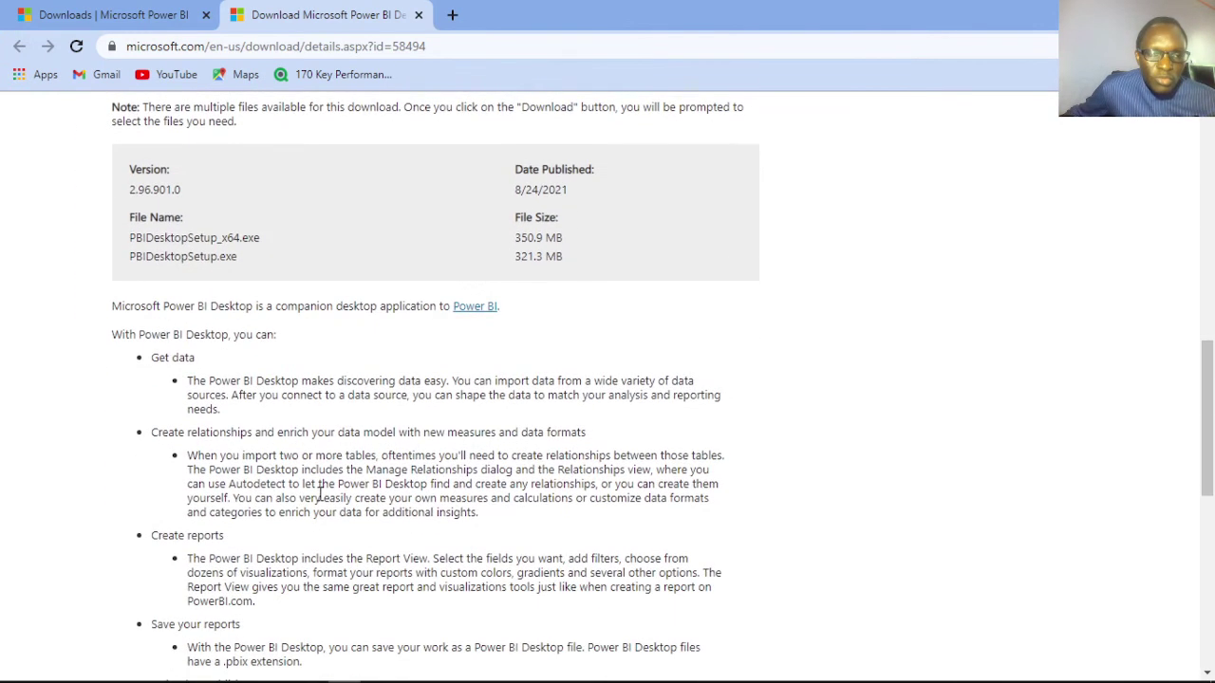
{"action": "scroll", "coordinate": [320, 493], "scroll_direction": "down", "scroll_amount": 2}
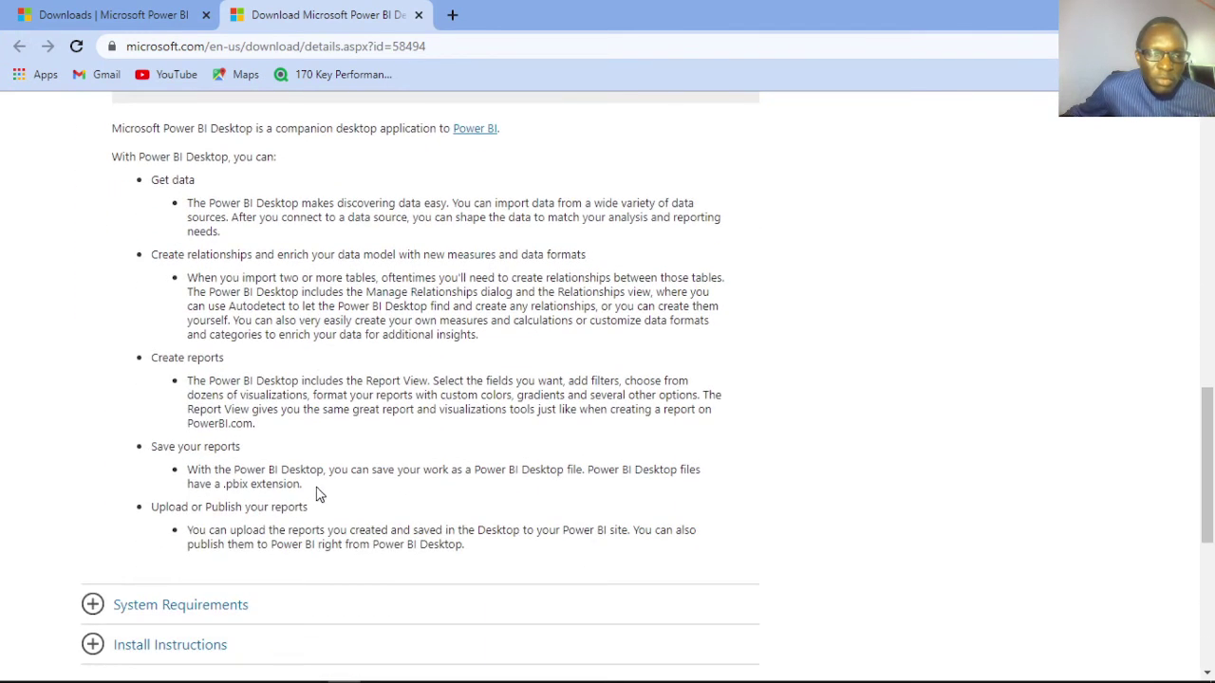
Collapse Details and expand System Requirements to show supported Windows versions.
{"action": "scroll", "coordinate": [319, 493], "scroll_direction": "up", "scroll_amount": 1}
{"action": "scroll", "coordinate": [320, 493], "scroll_direction": "up", "scroll_amount": 2}
{"action": "scroll", "coordinate": [195, 312], "scroll_direction": "up", "scroll_amount": 1}
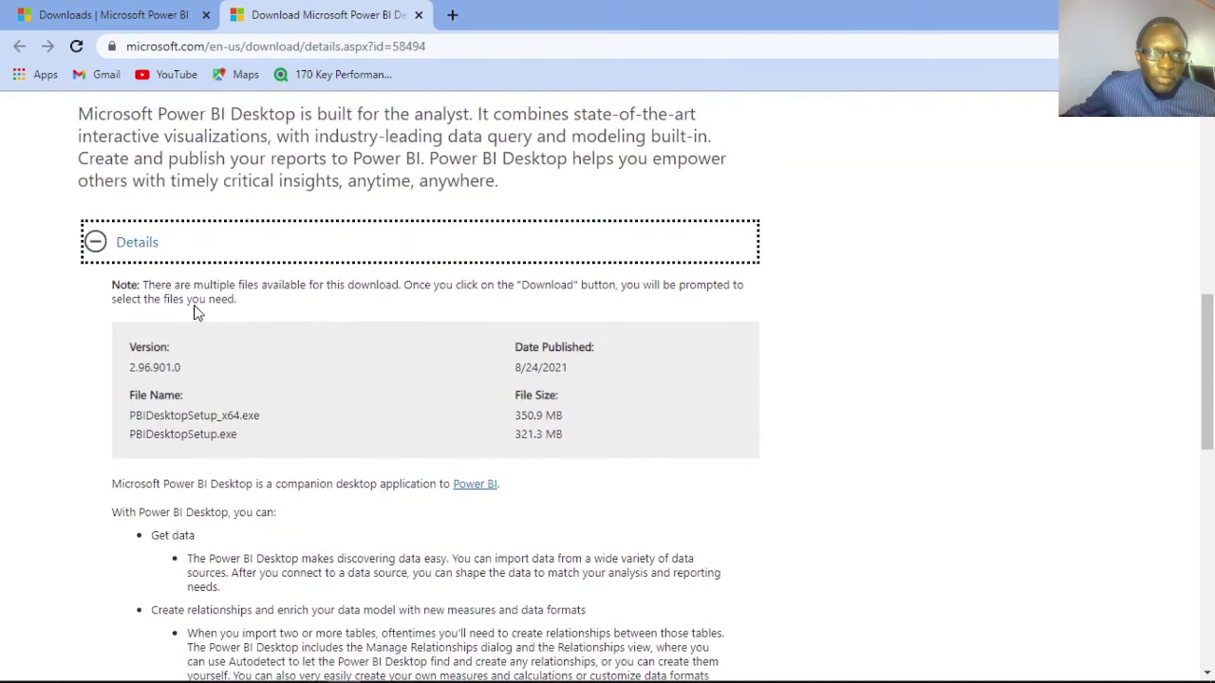
{"action": "left_click", "coordinate": [93, 245]}
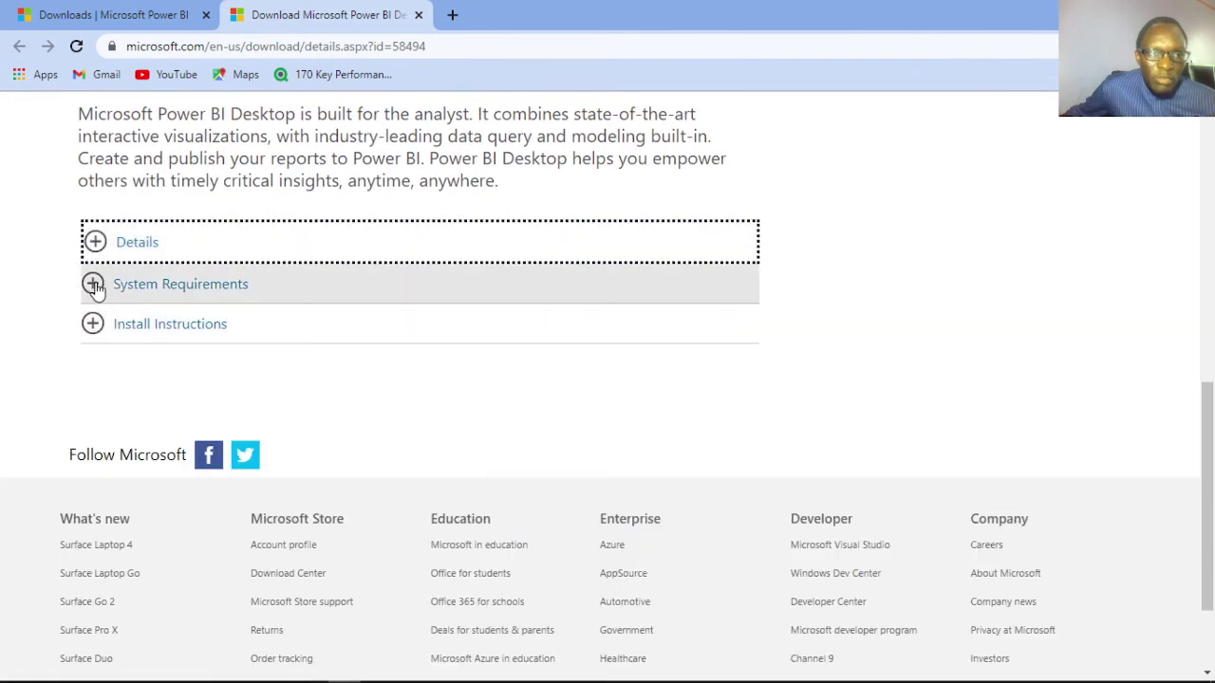
{"action": "left_click", "coordinate": [95, 286]}
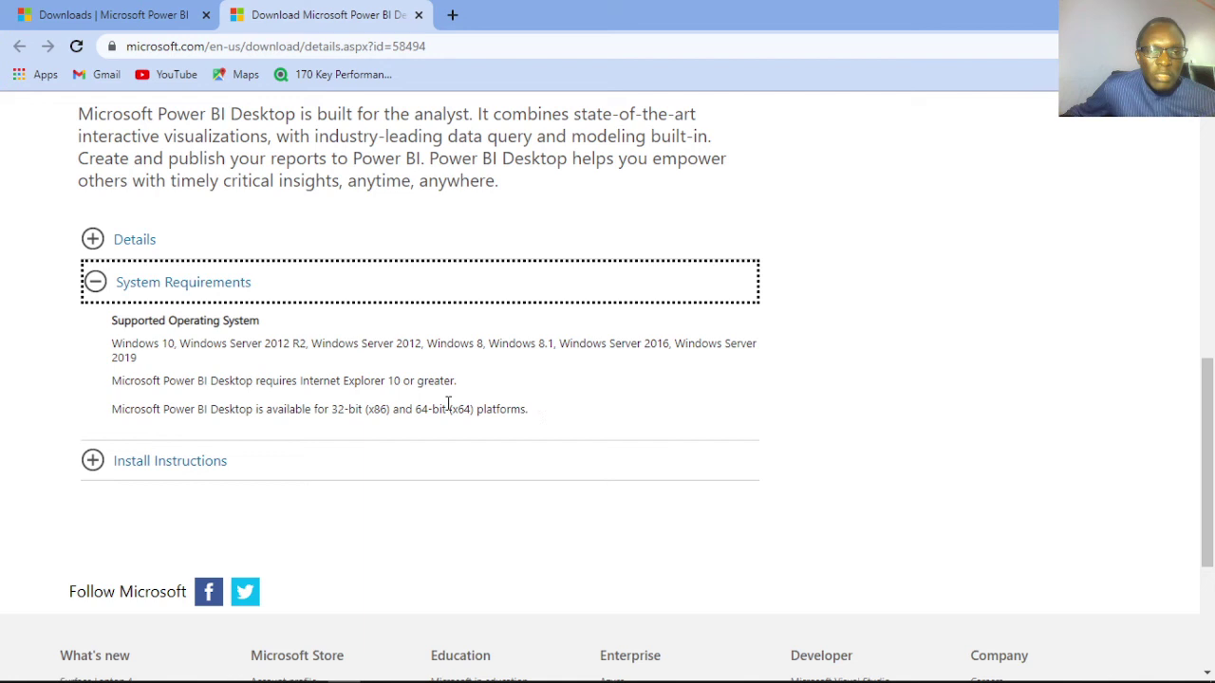
Swap System Requirements for Install Instructions, showing the x86/x64 EXE installer advice.
{"action": "left_click", "coordinate": [96, 283]}
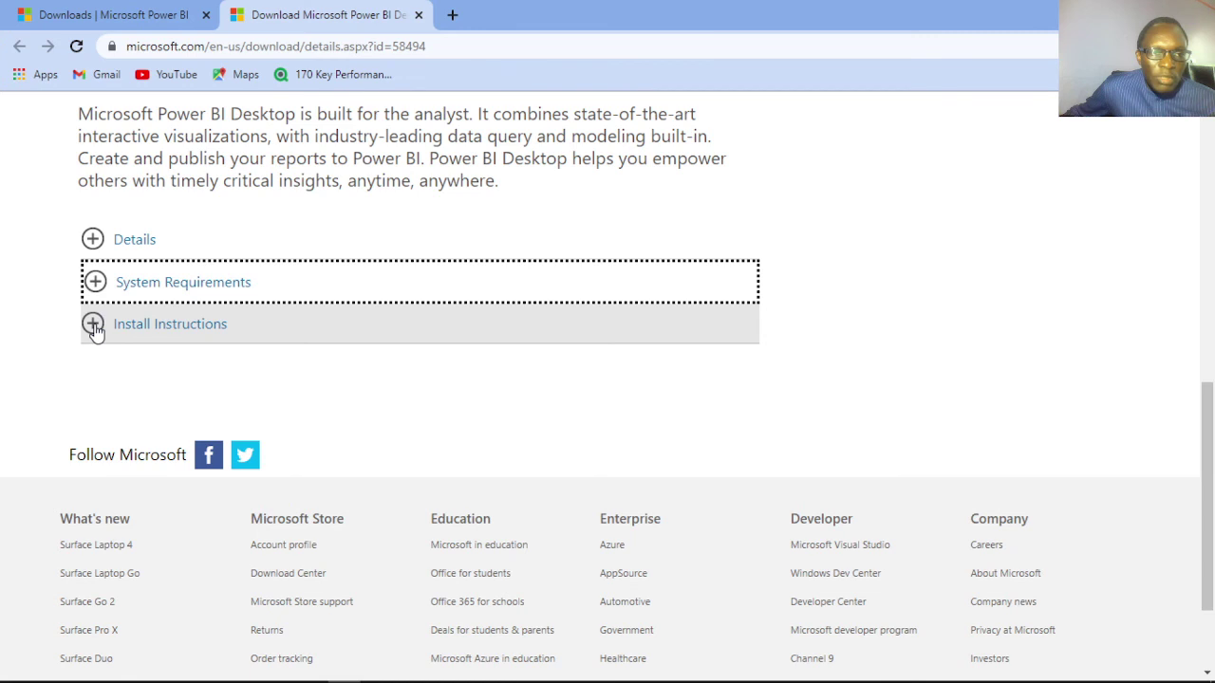
{"action": "left_click", "coordinate": [94, 326]}
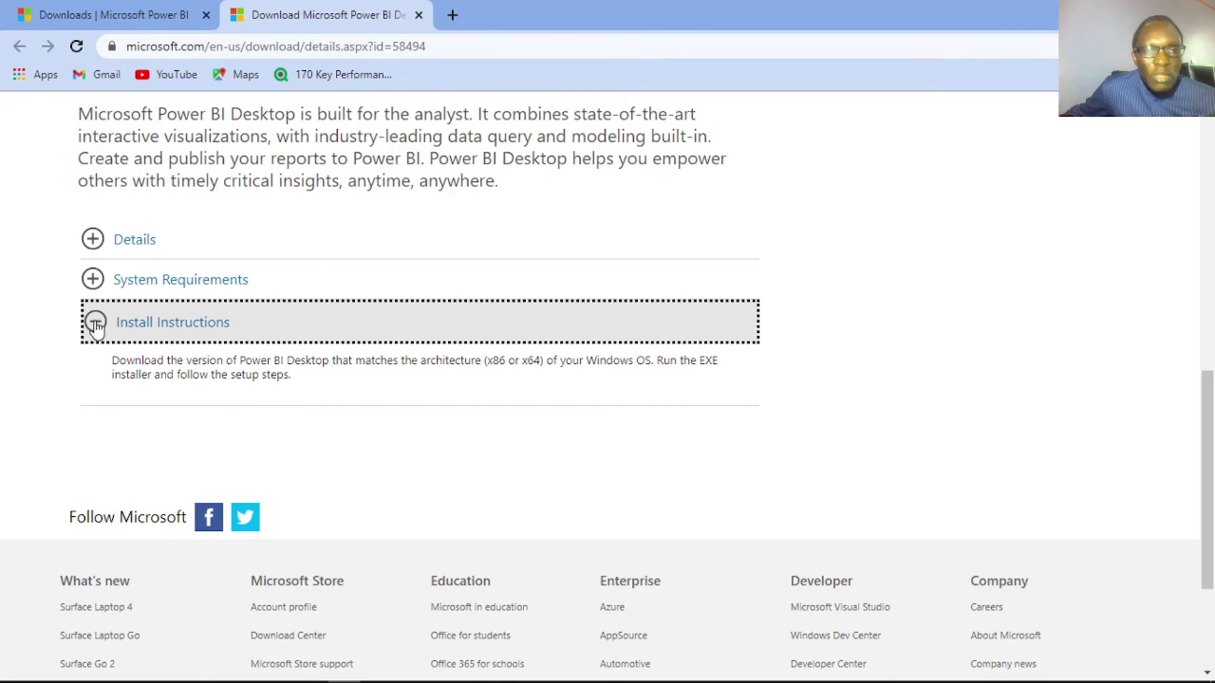
Collapse Install Instructions and scroll back to the Download section with English selected.
{"action": "left_click", "coordinate": [95, 324]}
{"action": "scroll", "coordinate": [680, 277], "scroll_direction": "up", "scroll_amount": 5}
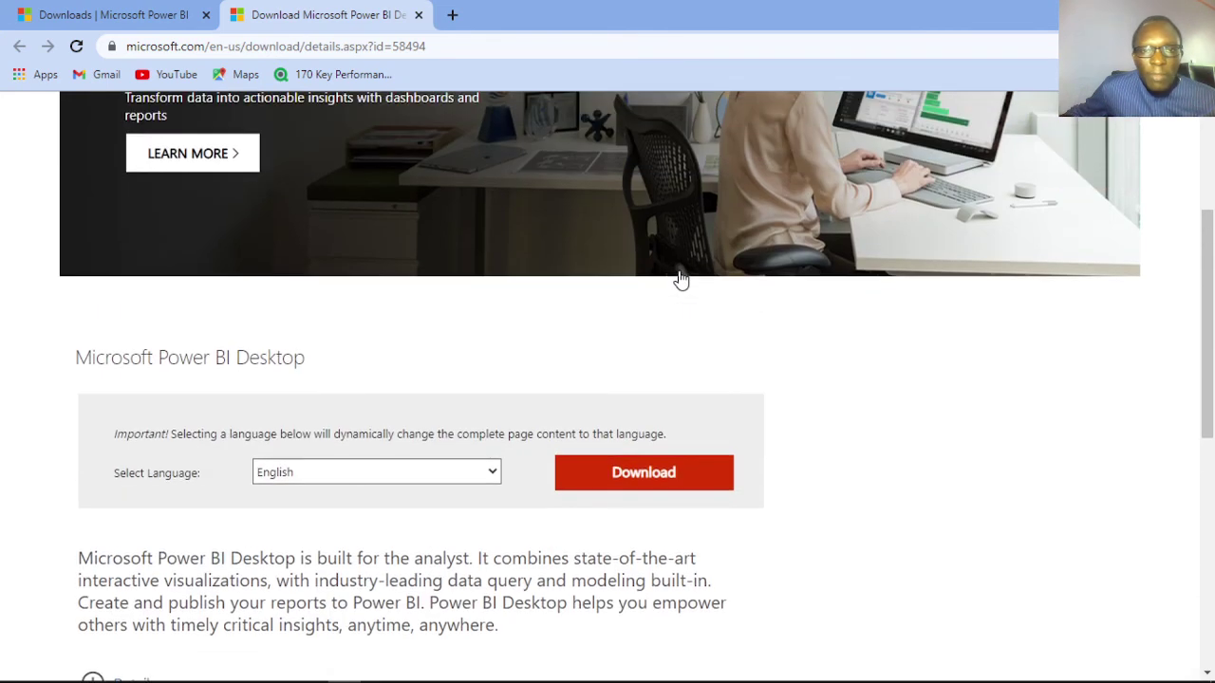
{"action": "scroll", "coordinate": [680, 277], "scroll_direction": "up", "scroll_amount": 3}
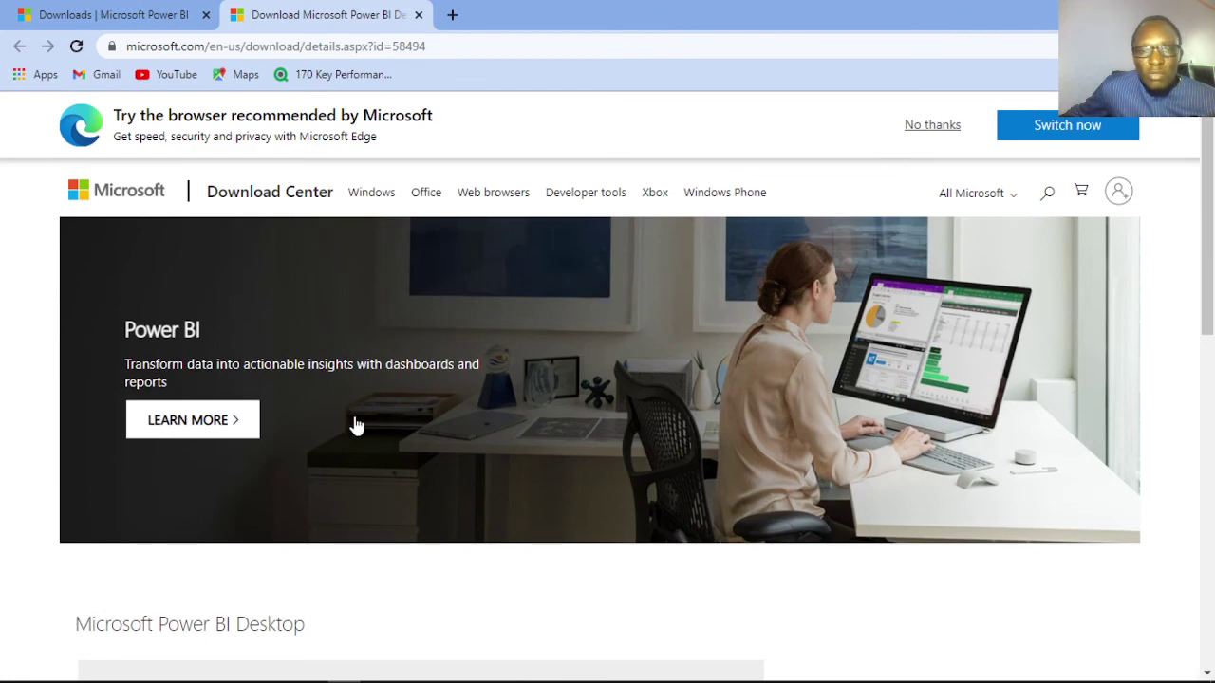
{"action": "scroll", "coordinate": [354, 426], "scroll_direction": "down", "scroll_amount": 2}
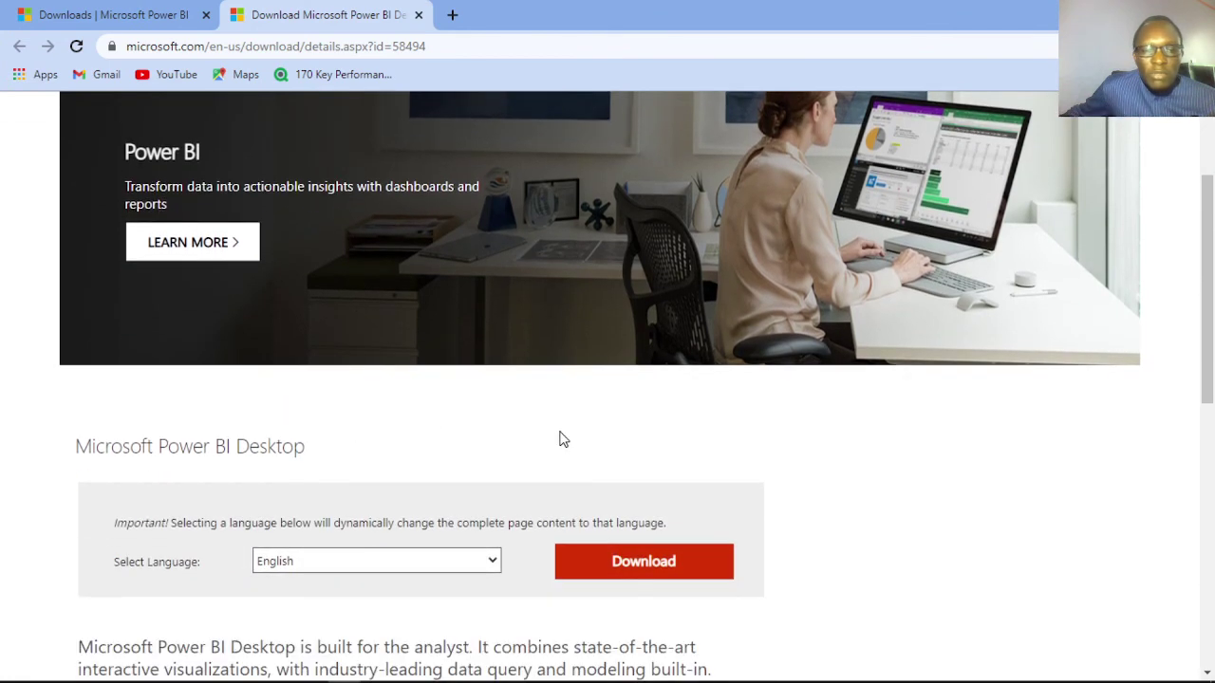
{"action": "scroll", "coordinate": [403, 434], "scroll_direction": "down", "scroll_amount": 1}
{"action": "scroll", "coordinate": [404, 434], "scroll_direction": "down", "scroll_amount": 1}
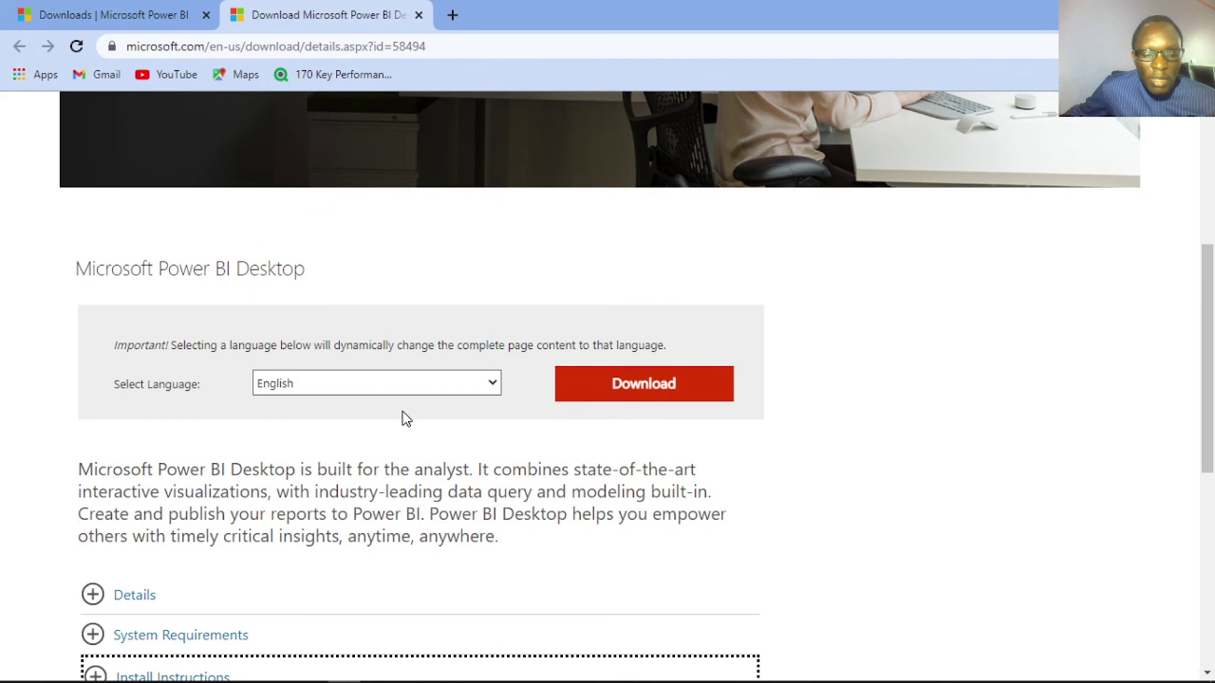